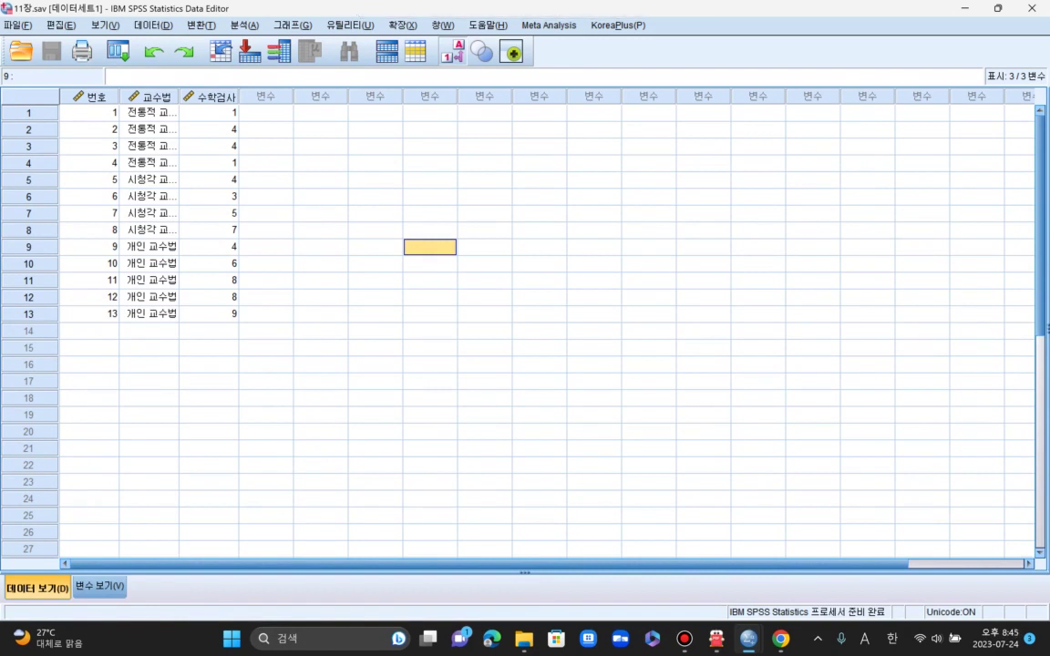
Run a Means analysis of 수학검사 by 교수법 with mean, N, standard deviation, grouped median, minimum, maximum, range, skewness and kurtosis
left_click(244, 24)
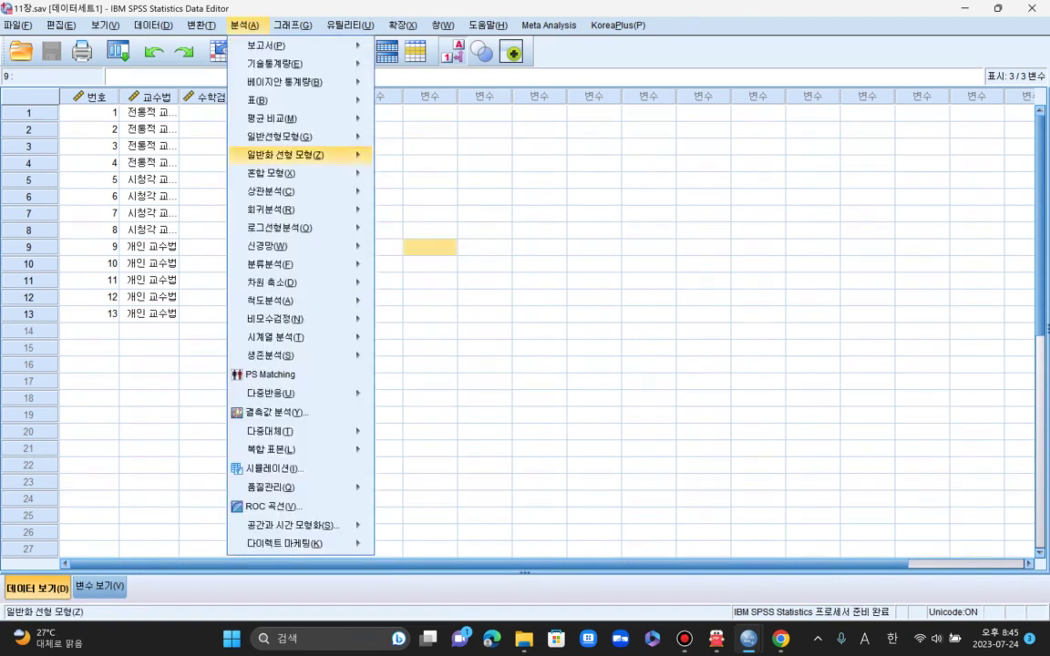
mouse_move(282, 137)
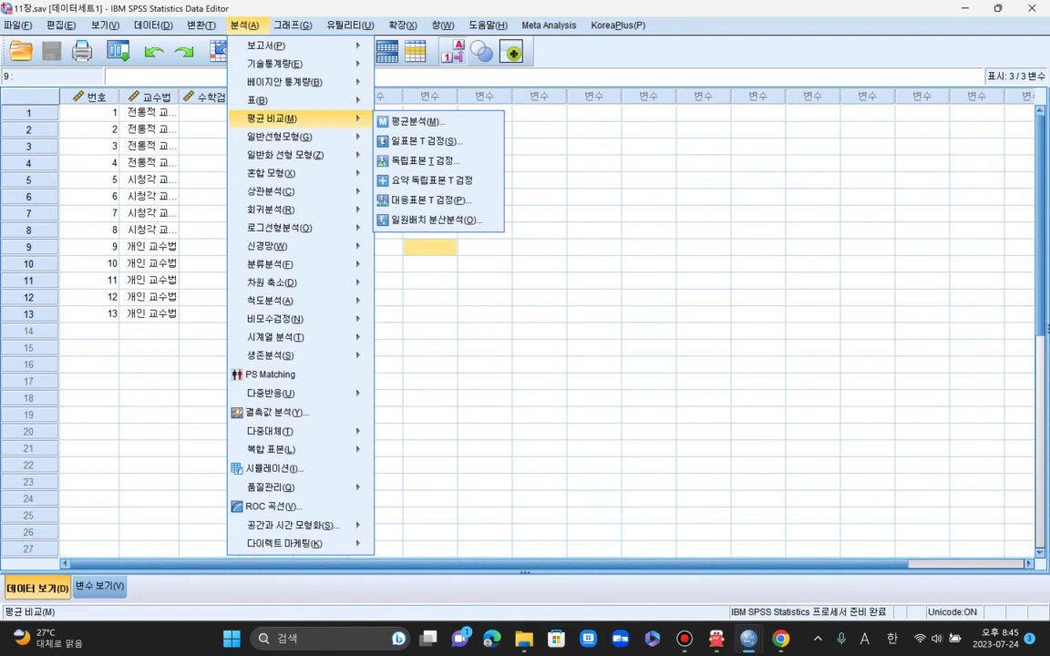
left_click(411, 121)
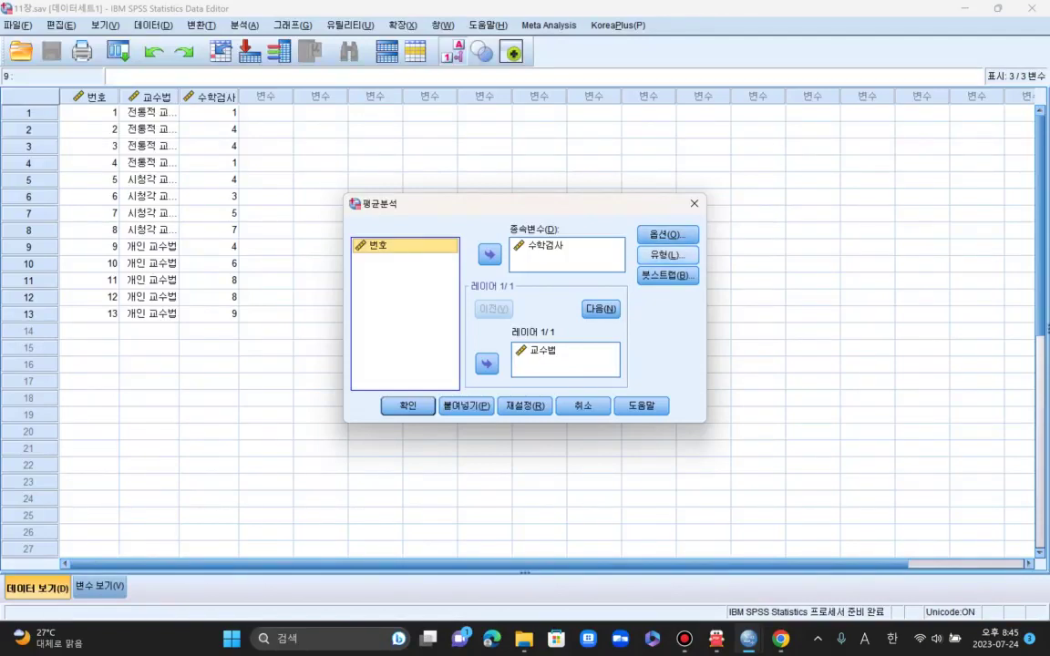
key("alt+o")
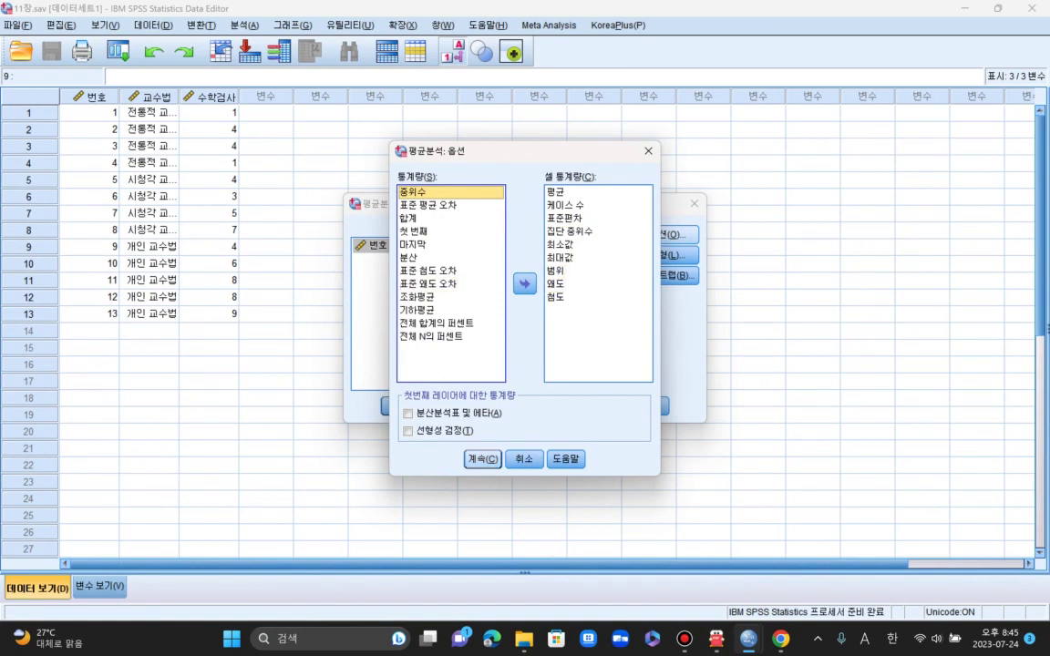
left_click(482, 460)
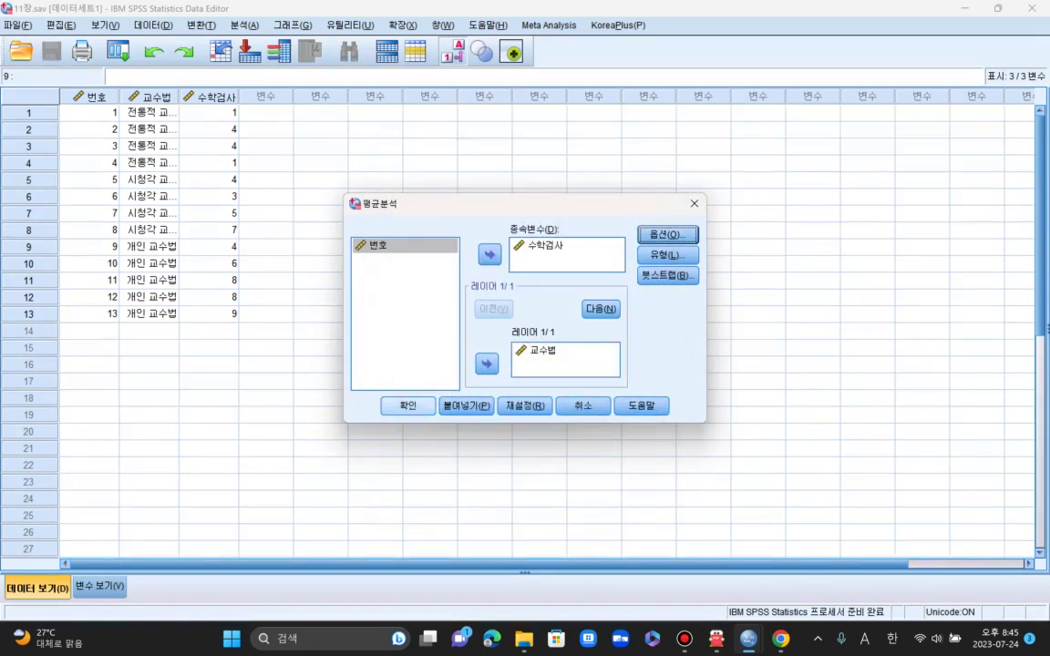
left_click(408, 406)
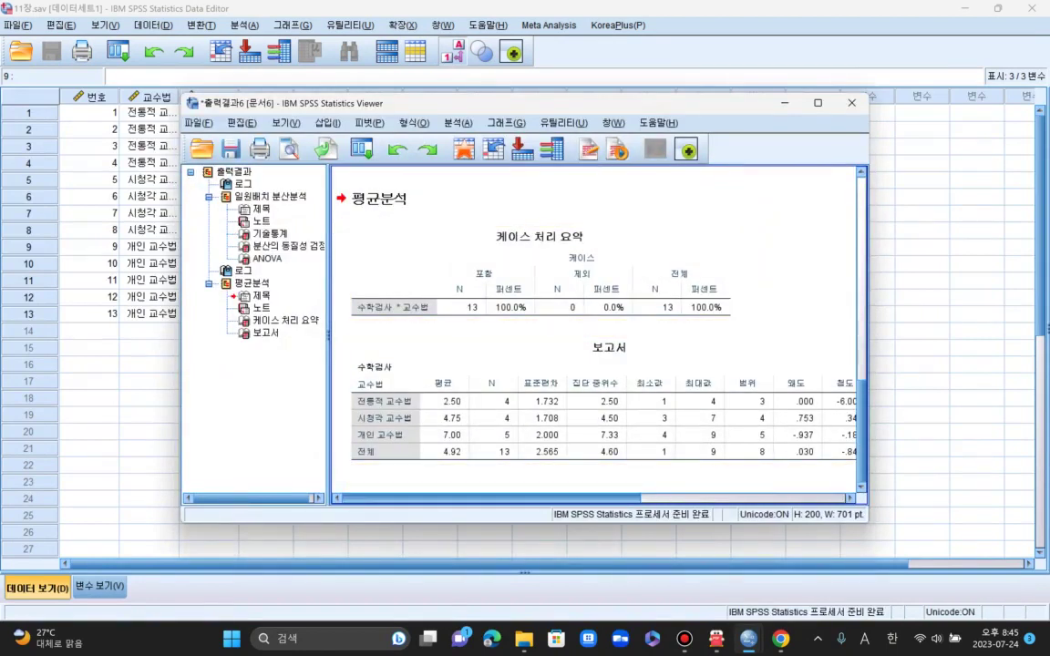
left_click_drag(543, 499, 497, 498)
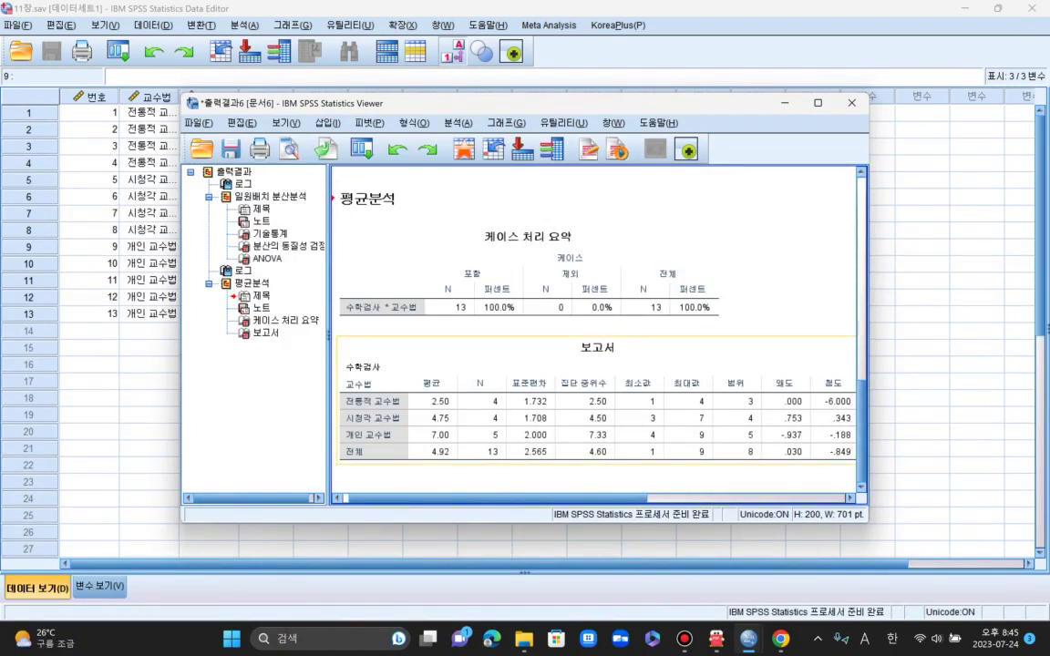
Try a simple histogram in the Chart Builder by placing it on the chart canvas
left_click(506, 123)
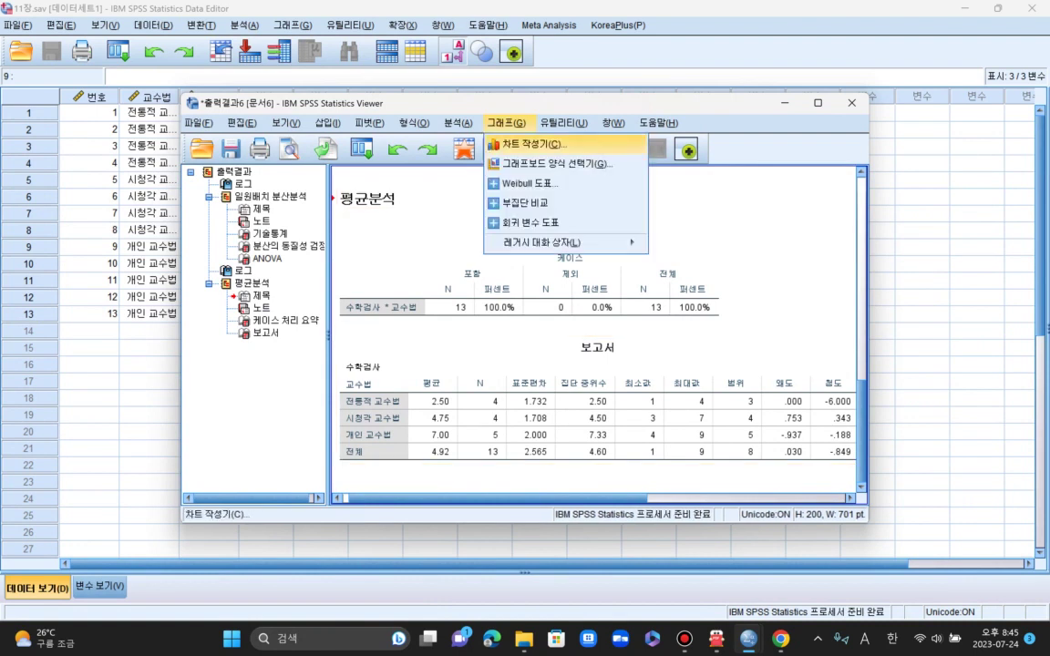
left_click(534, 145)
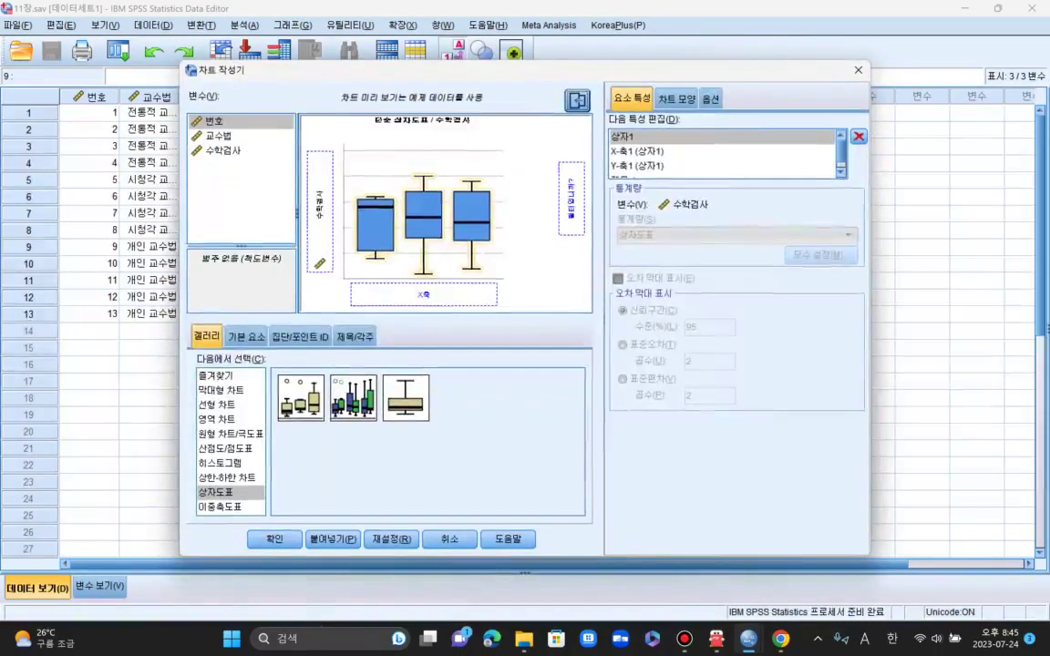
left_click(216, 493)
left_click(221, 463)
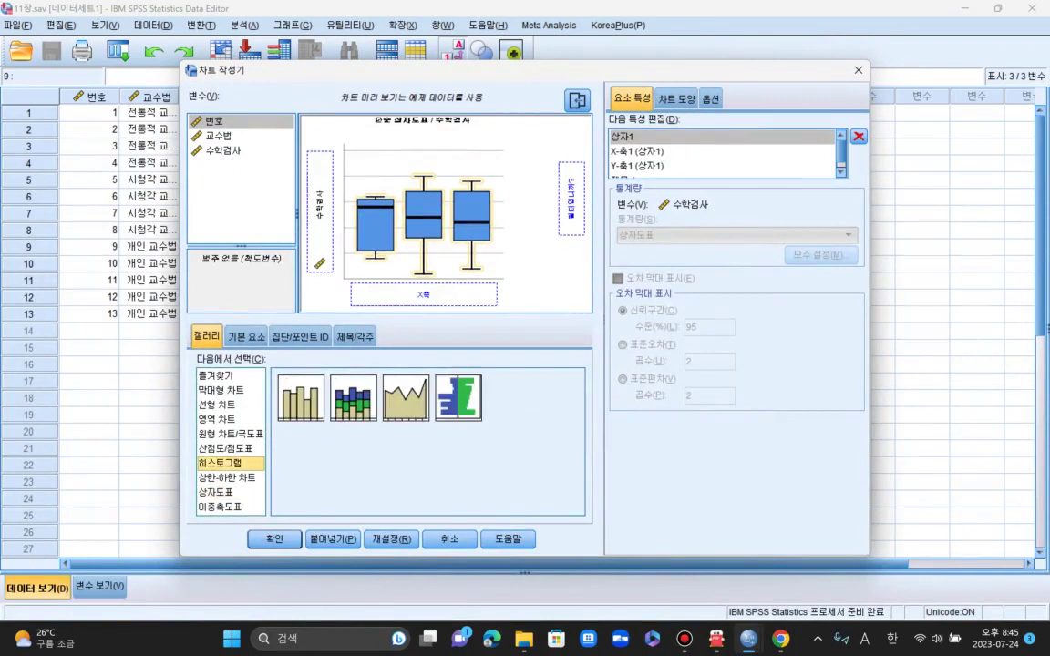
left_click_drag(301, 397, 342, 202)
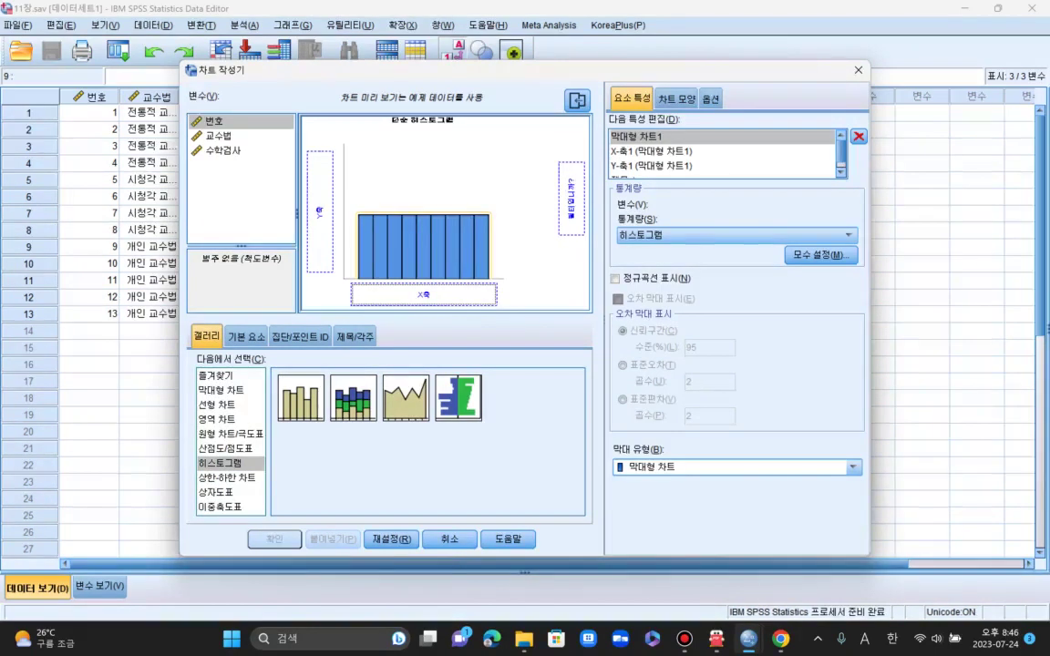
Try a simple boxplot in the Chart Builder with 수학검사 on the y-axis
left_click_drag(222, 507, 219, 376)
left_click(217, 492)
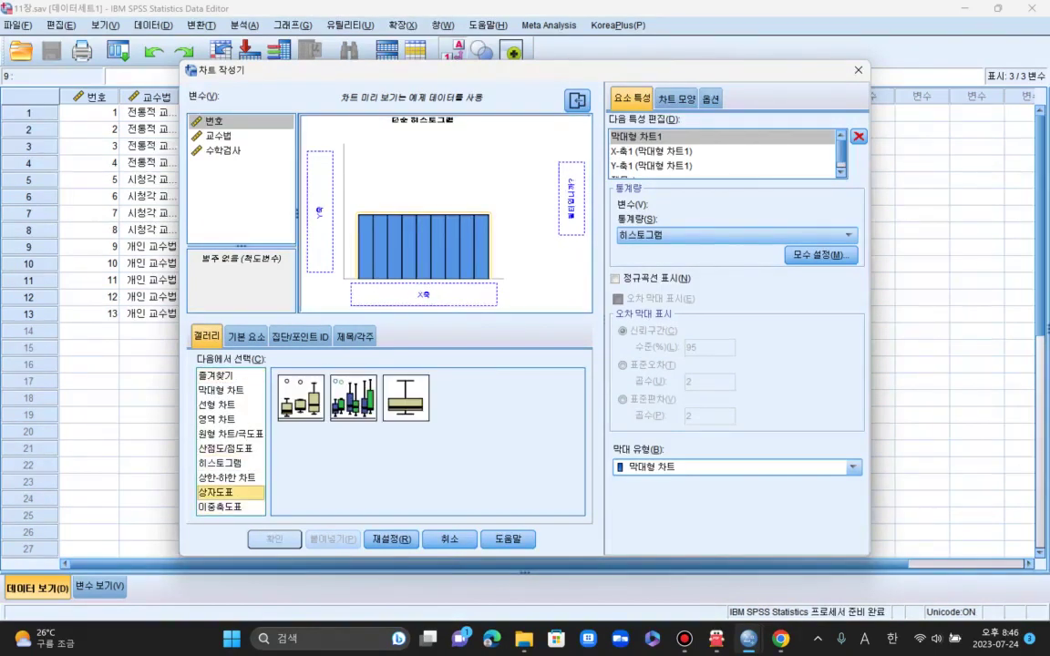
left_click(300, 397)
left_click_drag(300, 398, 383, 161)
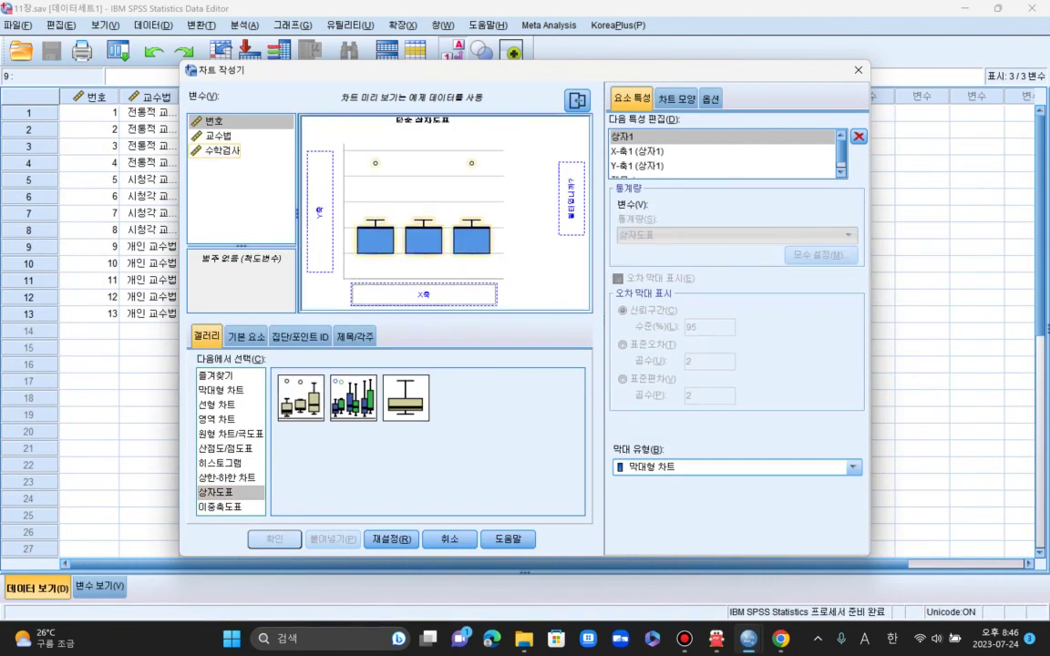
left_click_drag(223, 151, 319, 210)
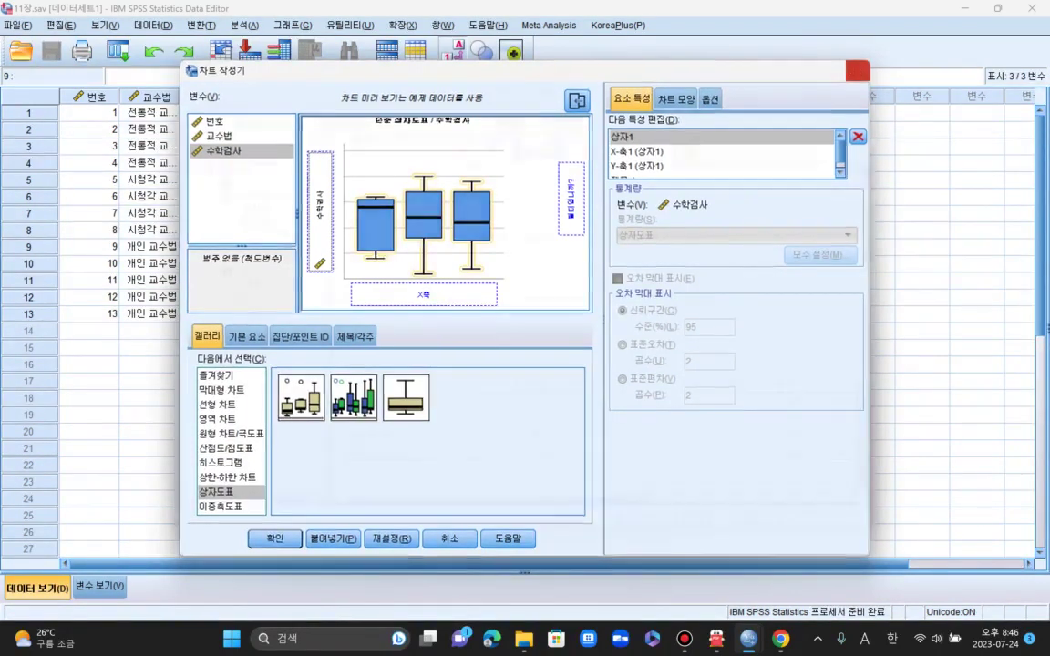
Close the Chart Builder without creating a chart and discard the current output document without saving it
left_click(857, 70)
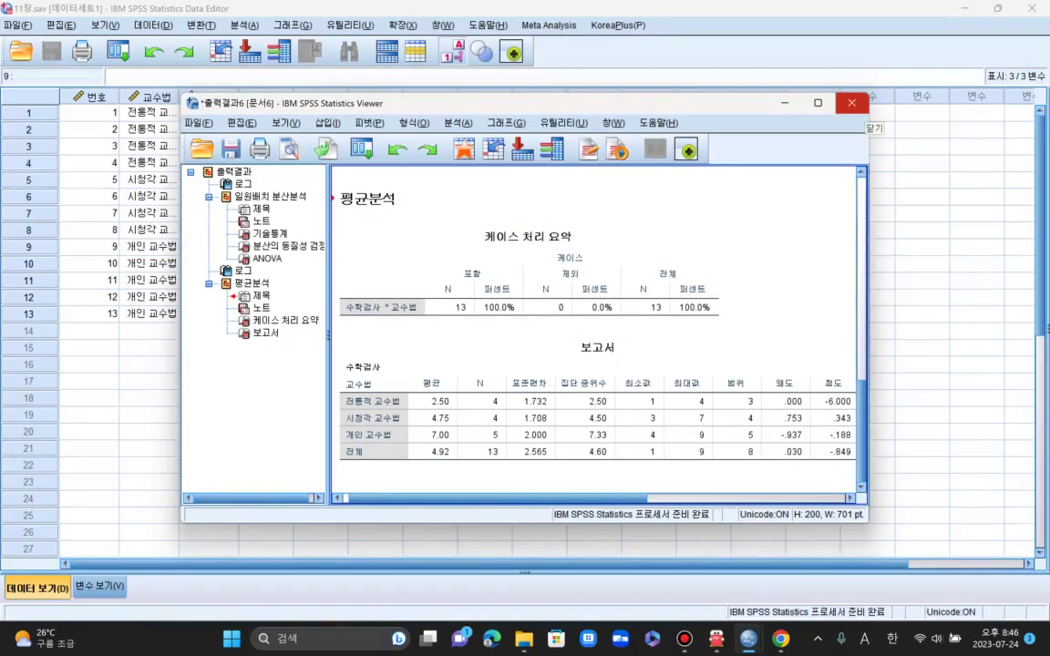
left_click(851, 106)
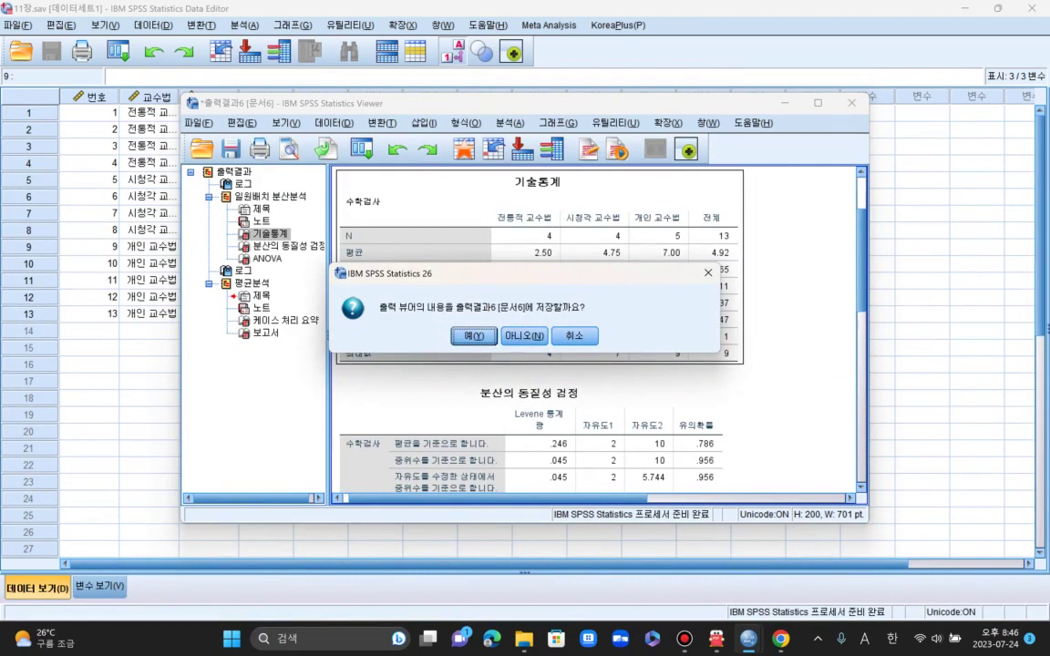
left_click(524, 336)
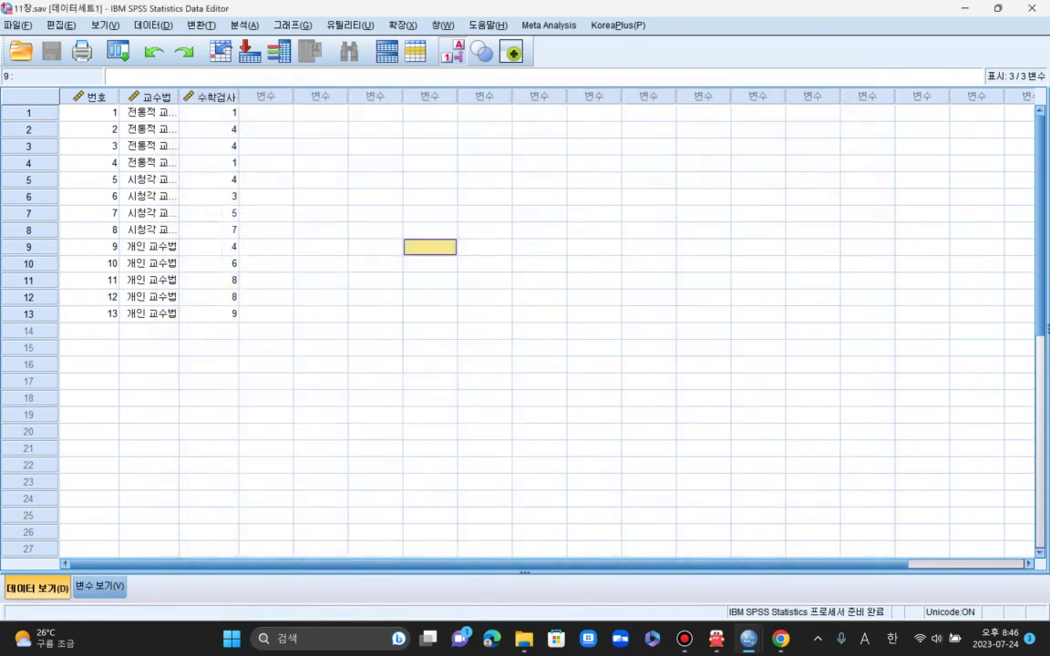
Run a one-way ANOVA of 수학검사 by 교수법 with descriptive statistics and the homogeneity of variance test
left_click(245, 25)
mouse_move(292, 26)
mouse_move(244, 26)
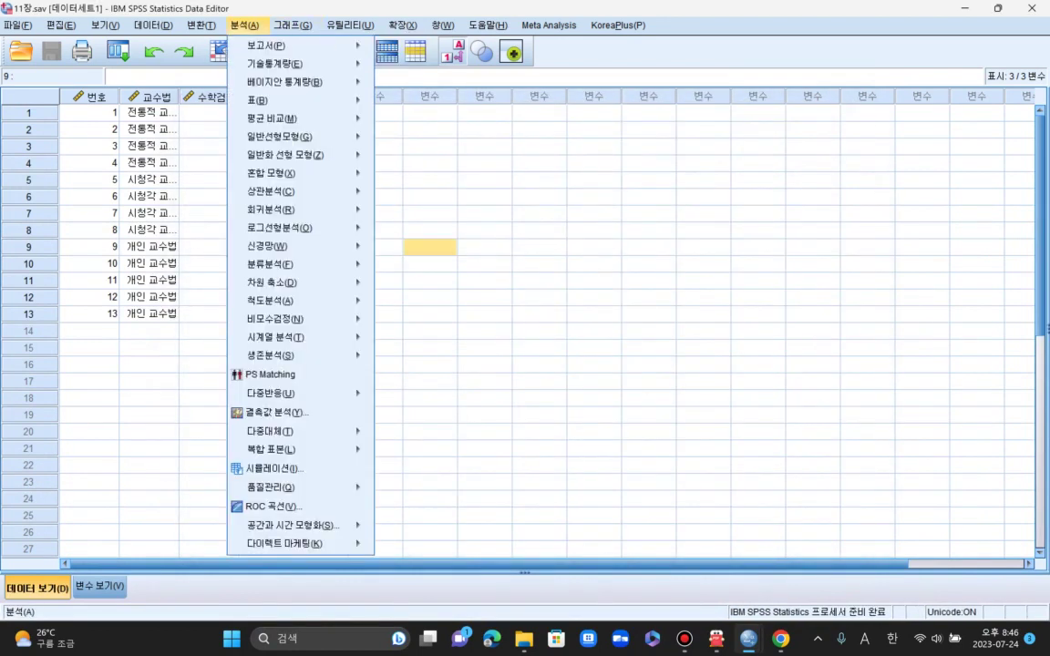
mouse_move(274, 118)
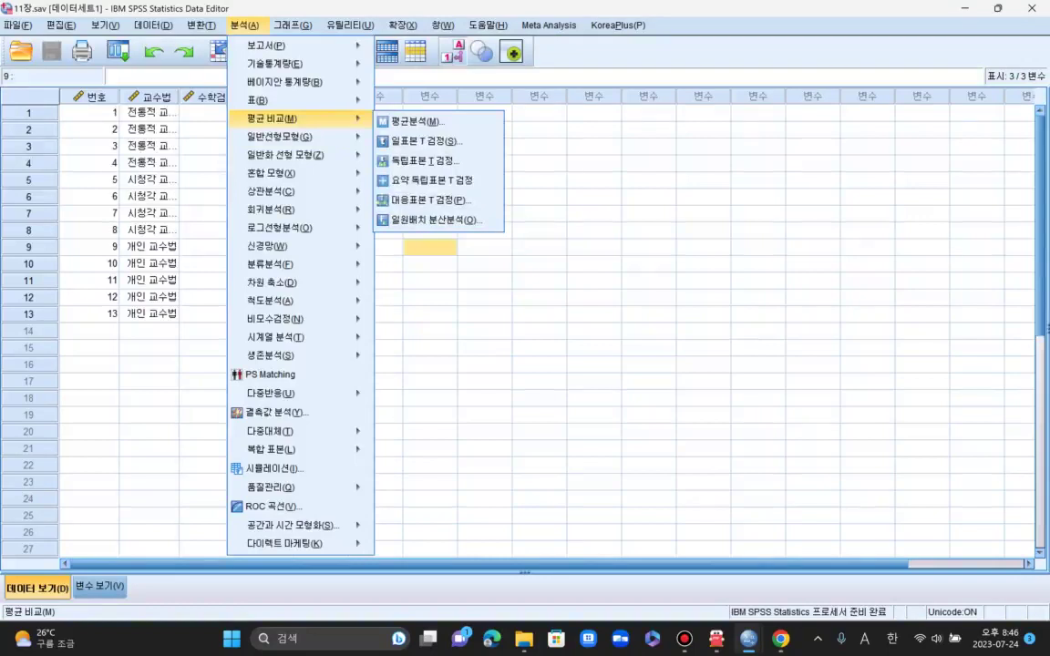
left_click(437, 221)
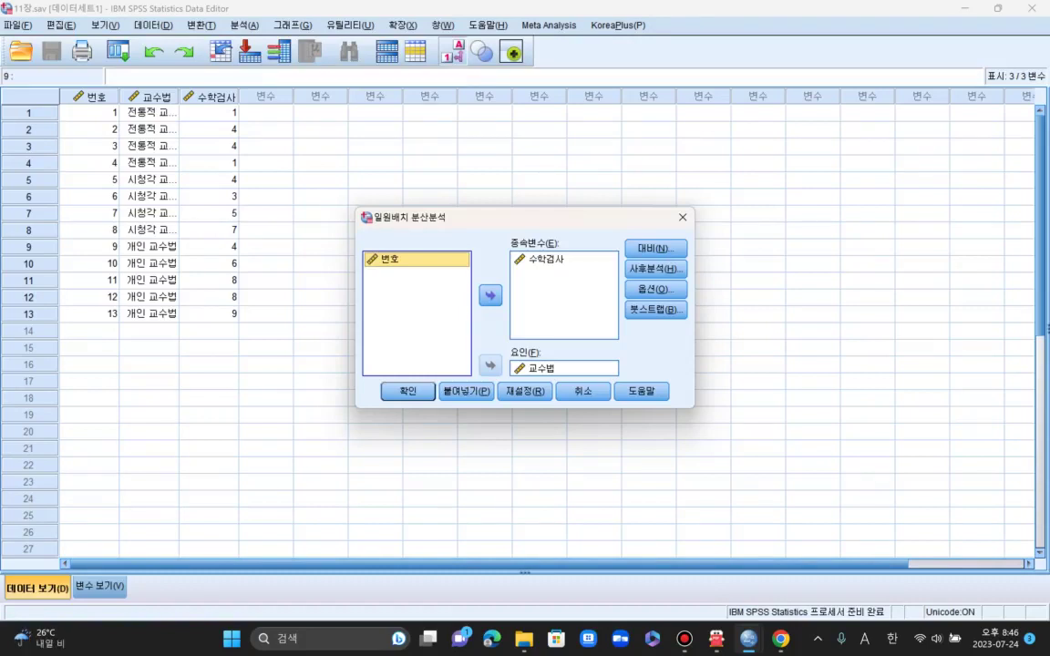
left_click(655, 289)
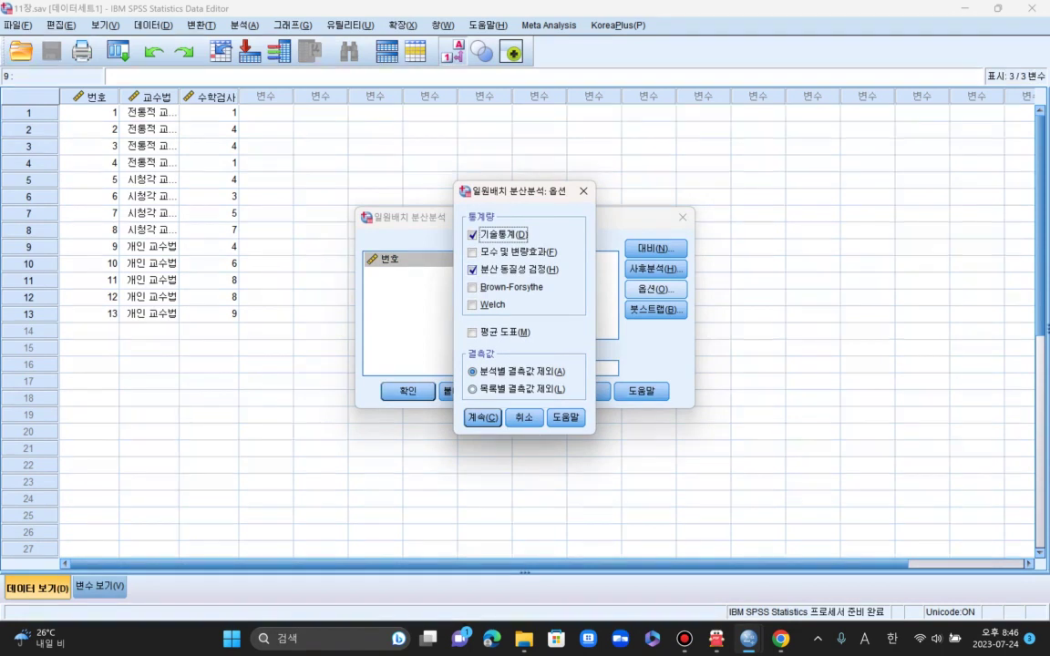
key("Return")
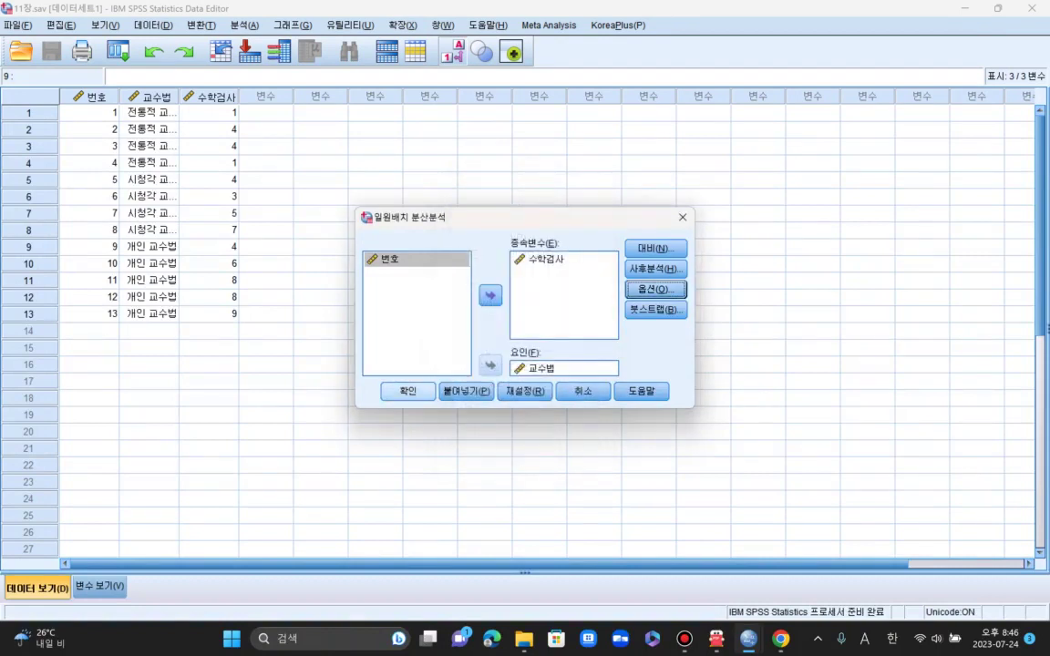
key("Return")
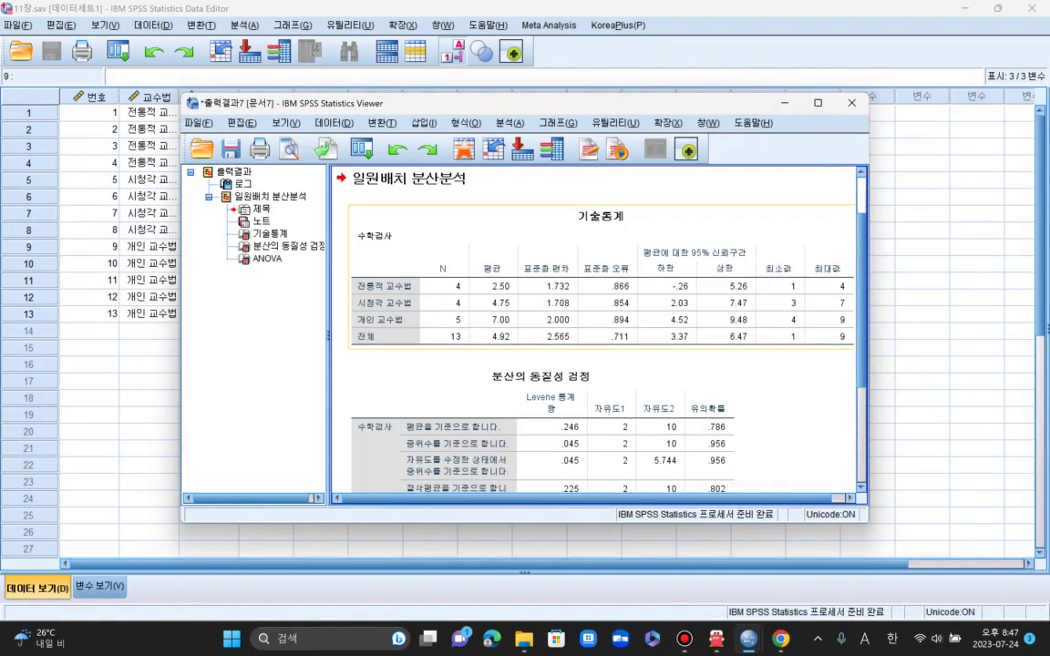
Pivot the 기술통계 table in the viewer so that 통계량 forms the rows and 집단 forms the columns
right_click(398, 288)
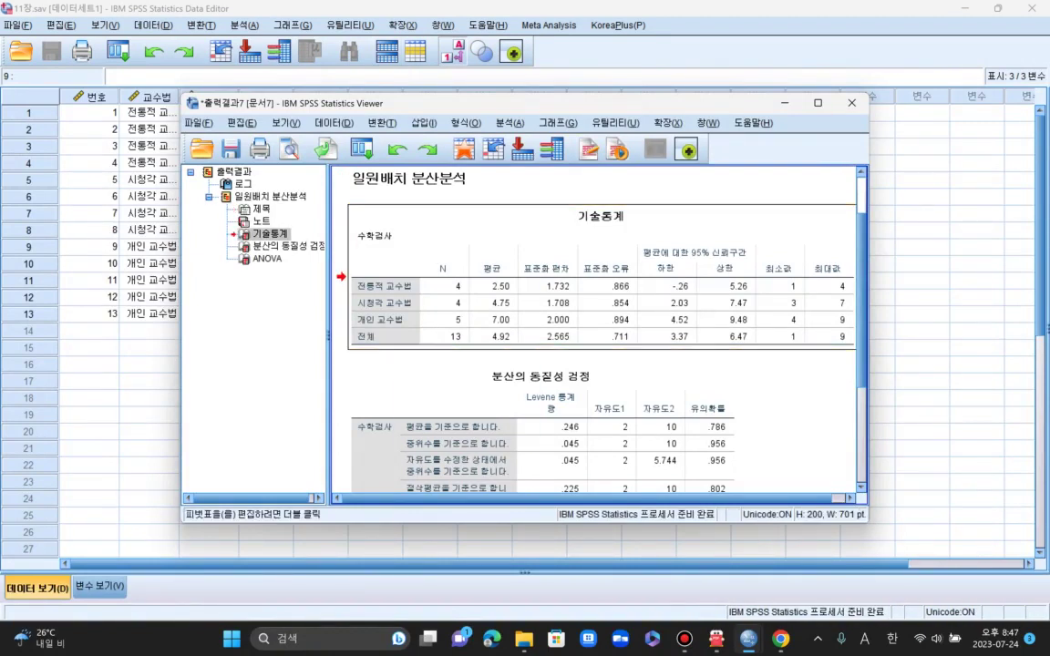
mouse_move(456, 432)
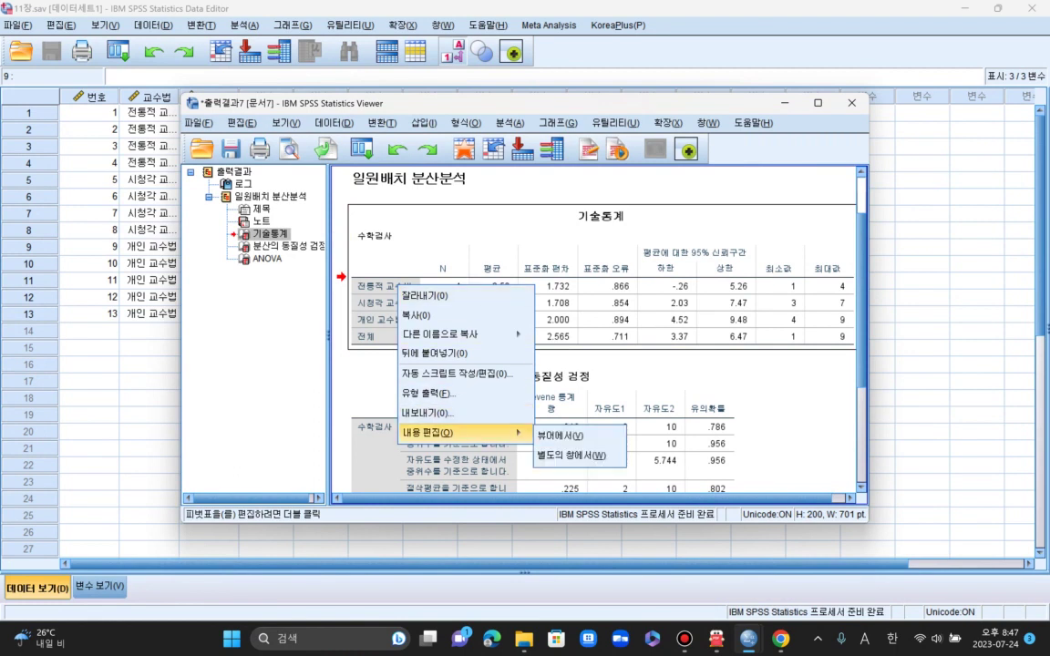
left_click(563, 435)
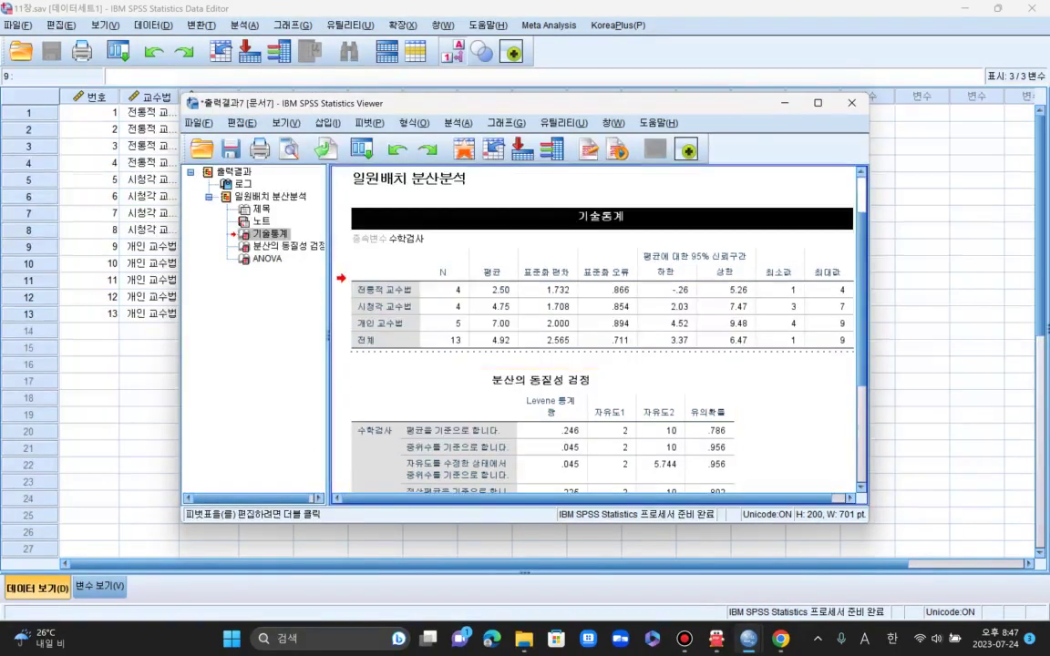
right_click(477, 269)
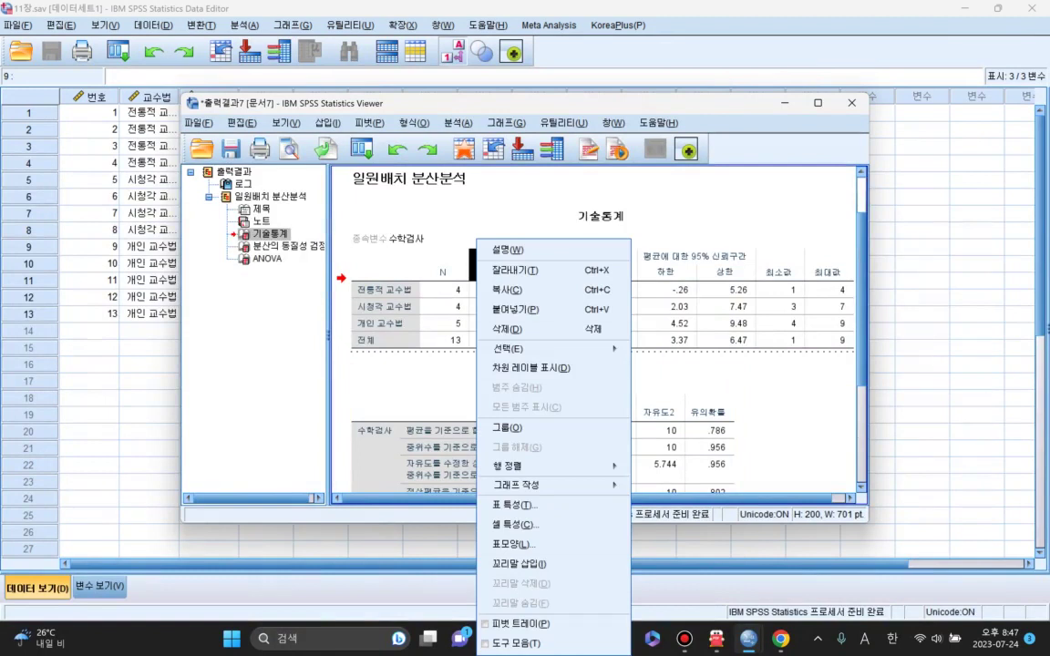
left_click(515, 624)
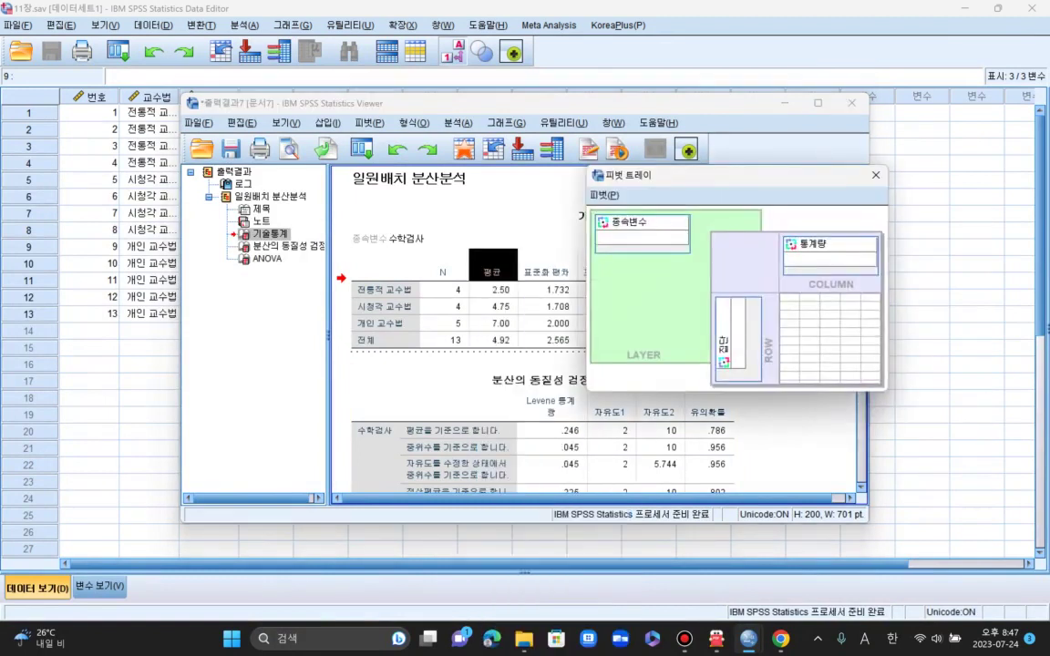
mouse_move(807, 245)
left_mouse_down()
mouse_move(753, 341)
mouse_move(693, 273)
mouse_move(711, 219)
mouse_move(802, 244)
left_mouse_up()
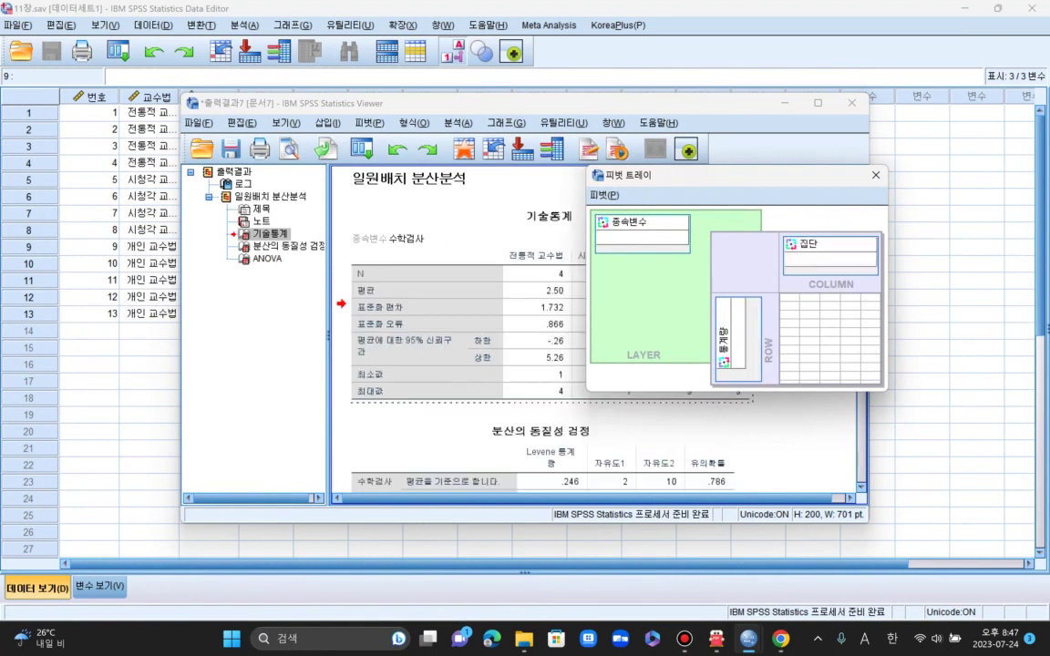
left_click(874, 174)
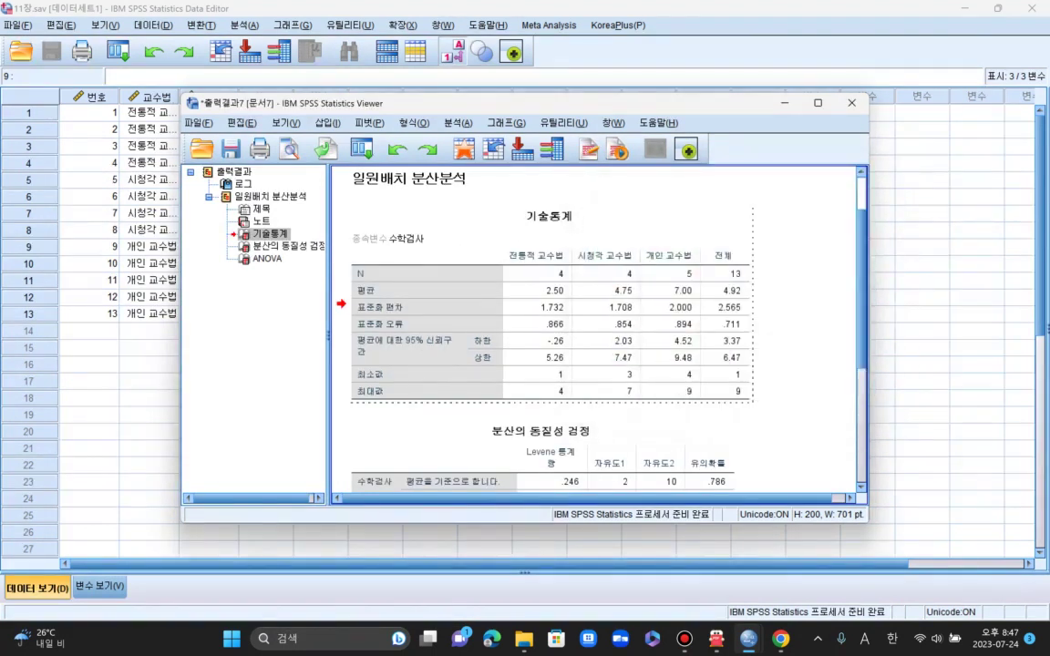
Examine the pivoted descriptives, the homogeneity of variance test and the ANOVA table in the output
scroll(593, 328, "down", 2)
scroll(593, 328, "up", 3)
scroll(592, 328, "down", 1)
scroll(592, 328, "down", 3)
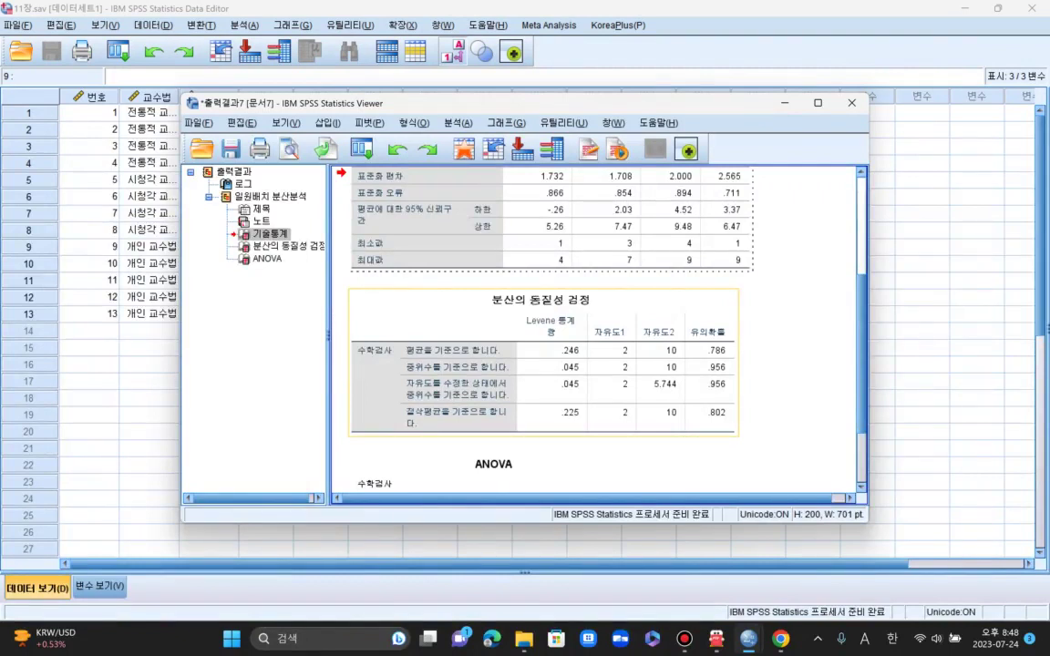
scroll(594, 330, "down", 2)
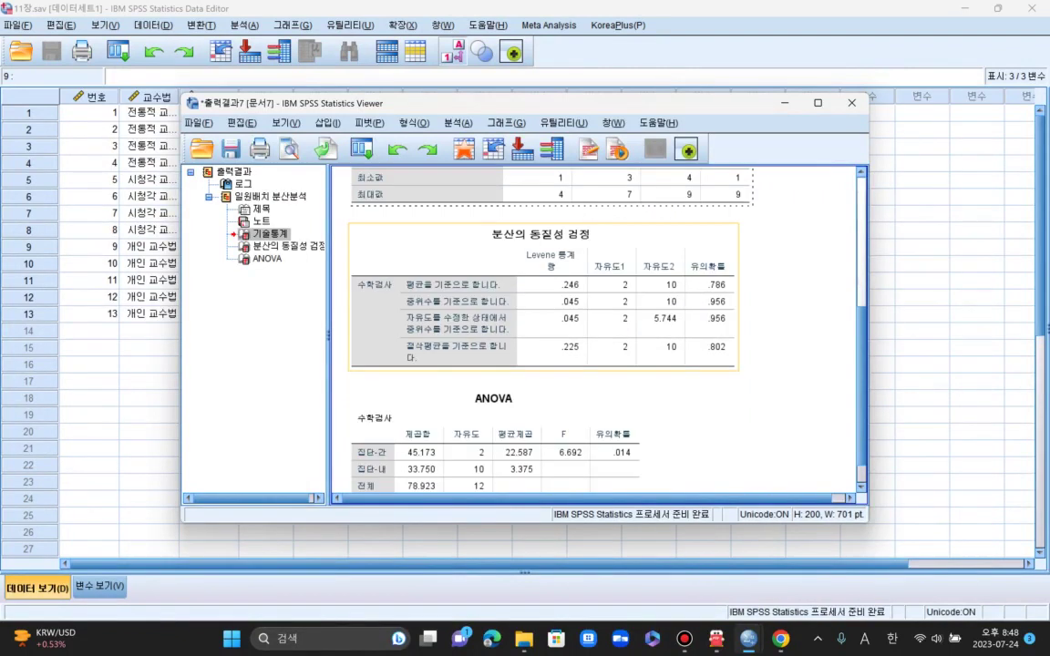
scroll(594, 330, "down", 1)
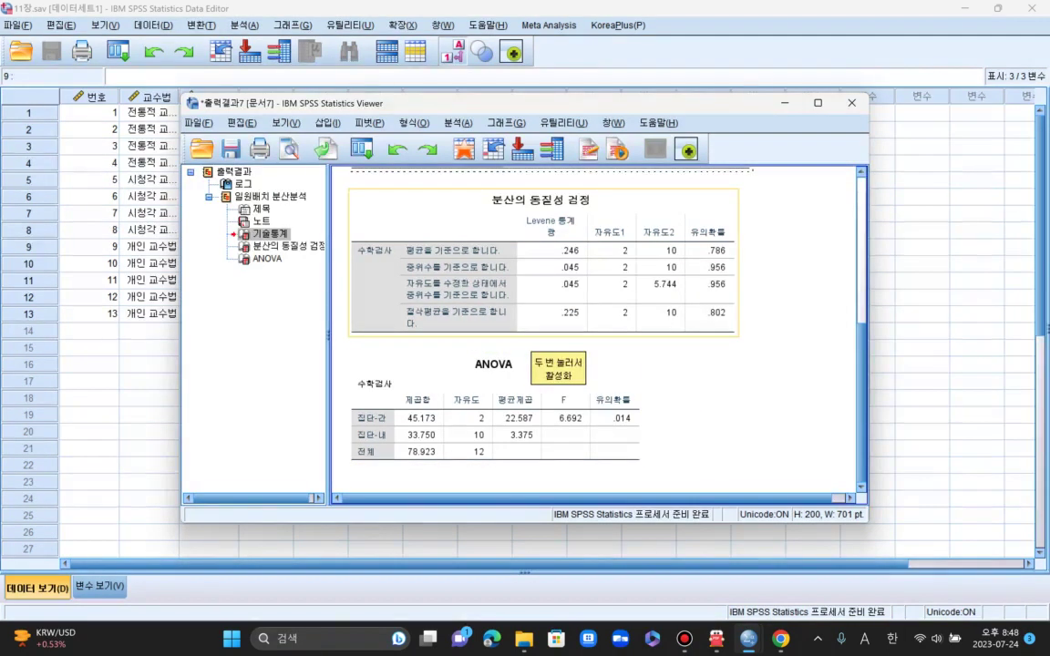
scroll(592, 328, "up", 3)
scroll(593, 328, "down", 2)
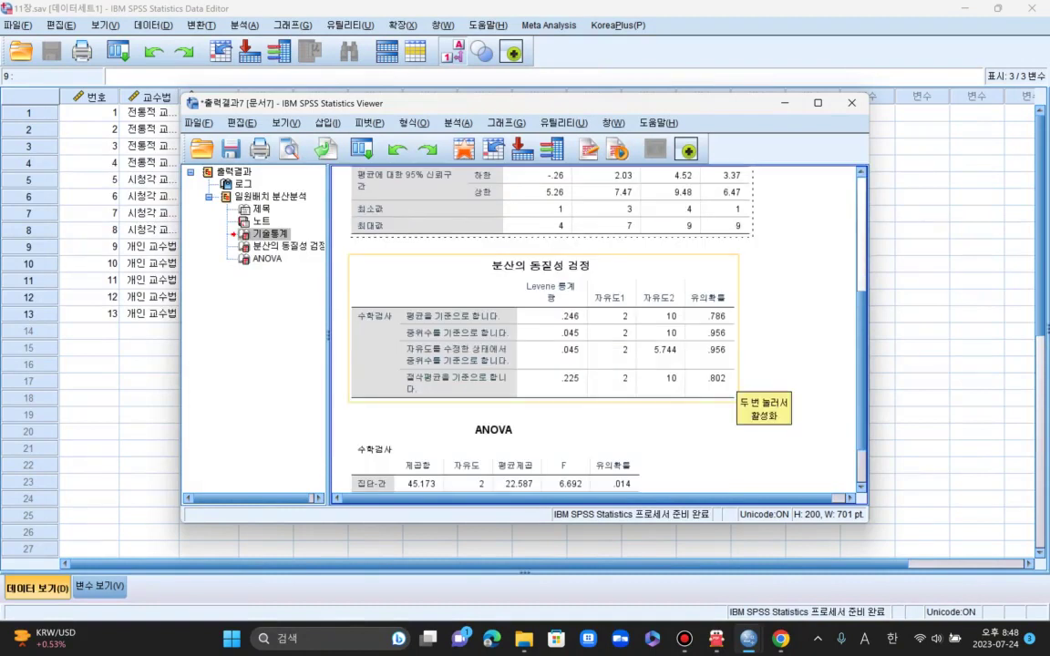
scroll(593, 328, "down", 2)
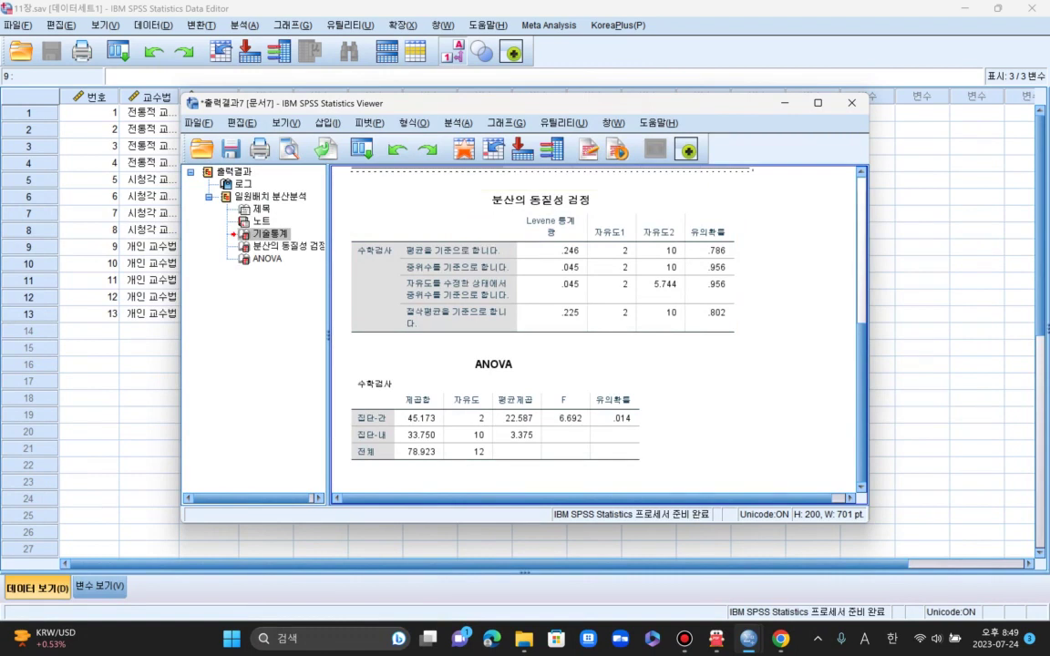
left_click(684, 639)
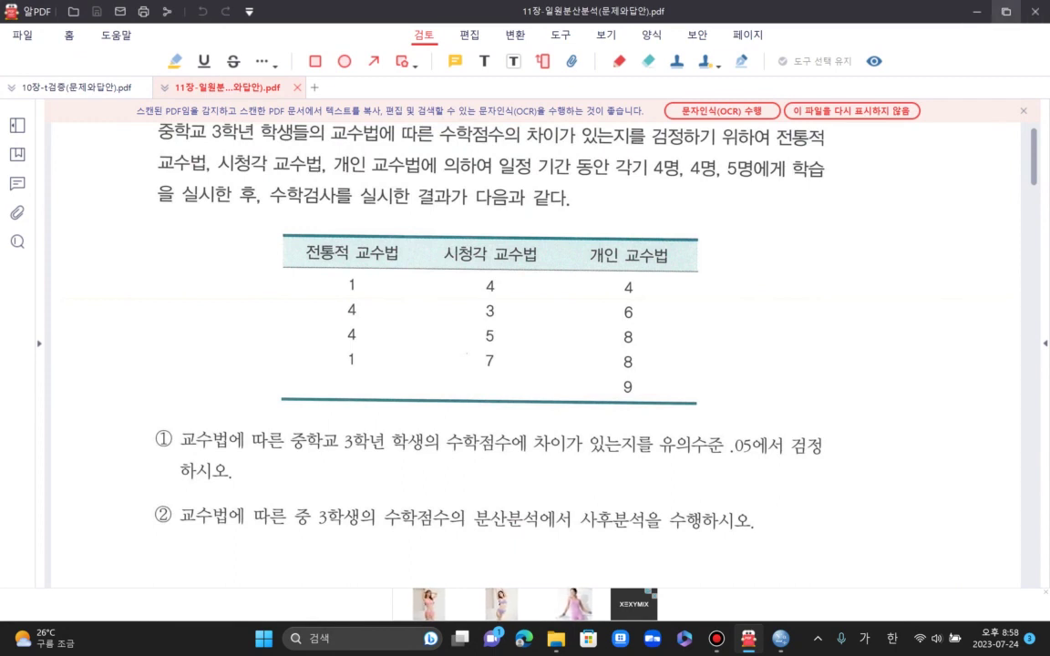
Switch to the 11장.sav data in SPSS and run the one-way ANOVA of 수학검사 by 교수법 with Scheffe post hoc comparisons at significance level 0.05
mouse_move(781, 638)
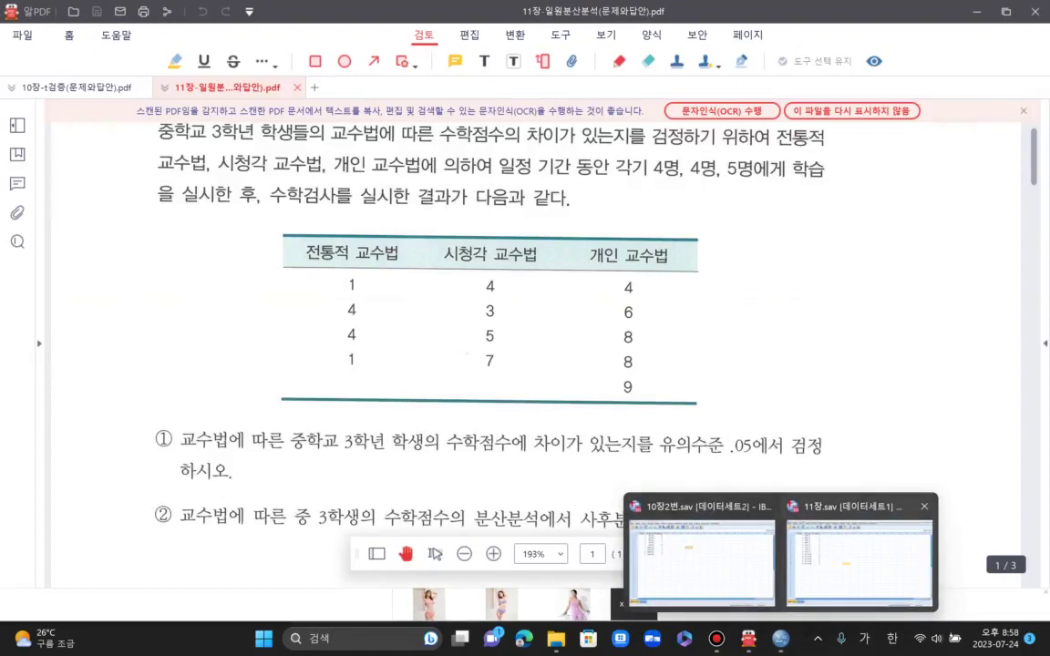
left_click(859, 557)
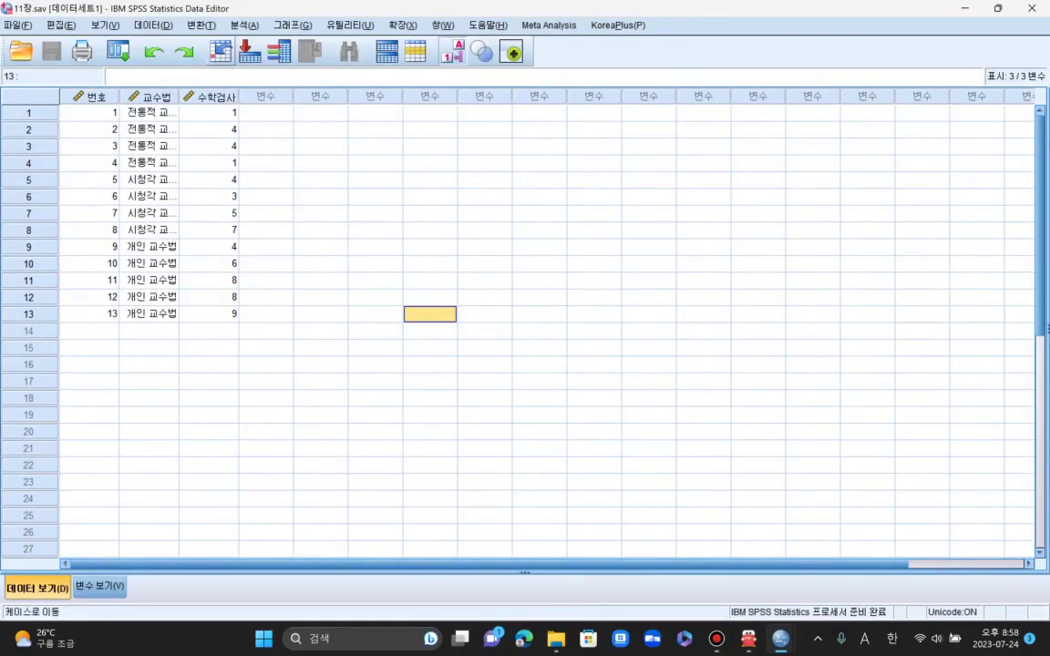
left_click(244, 25)
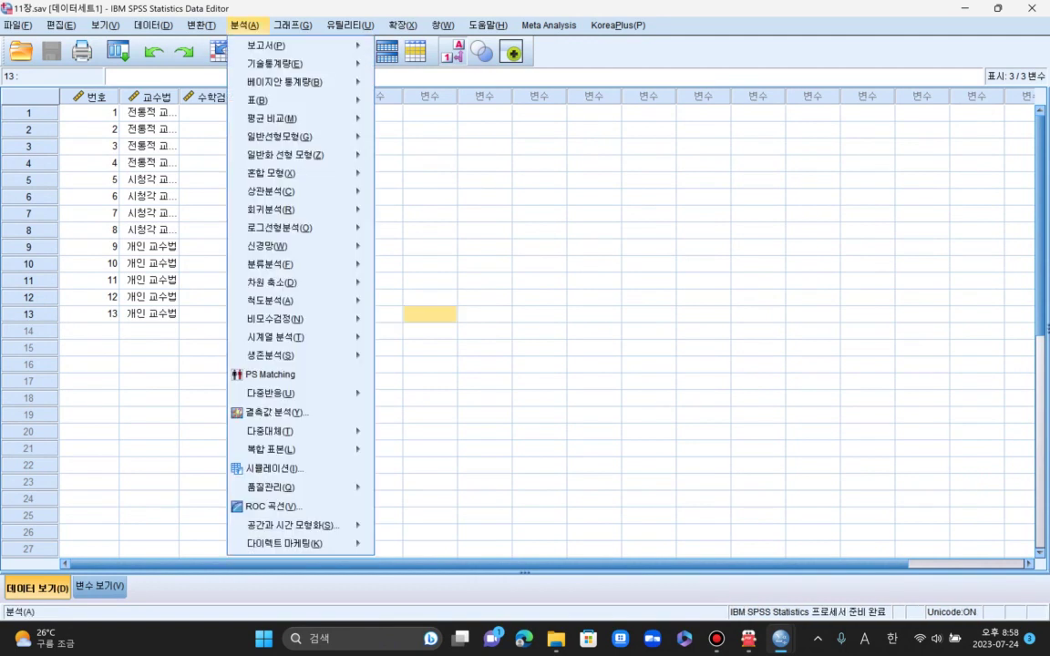
mouse_move(271, 118)
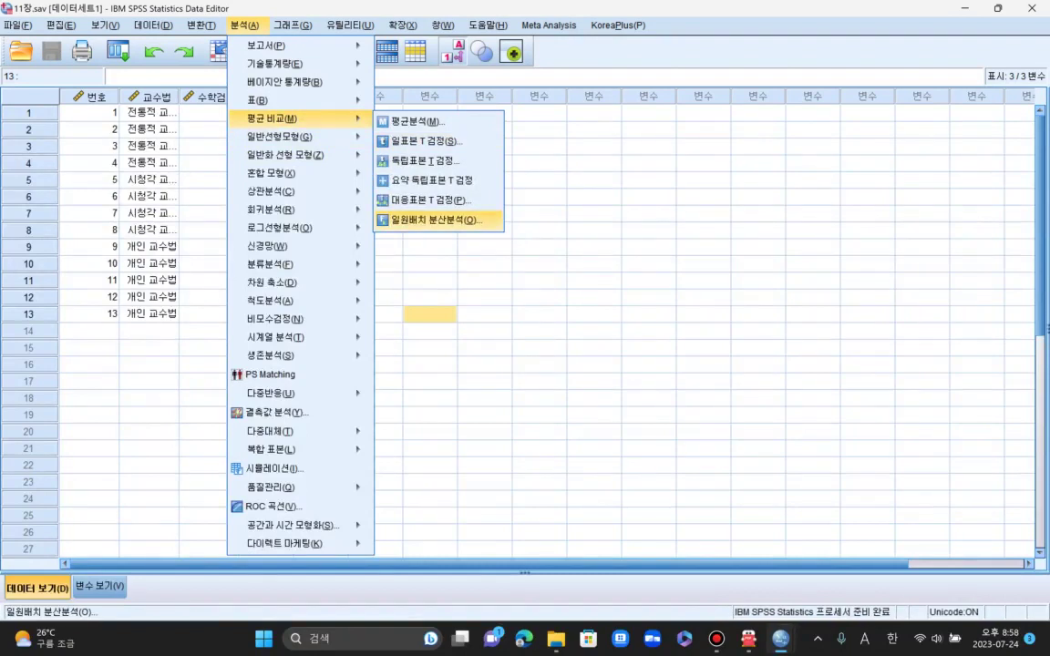
left_click(430, 220)
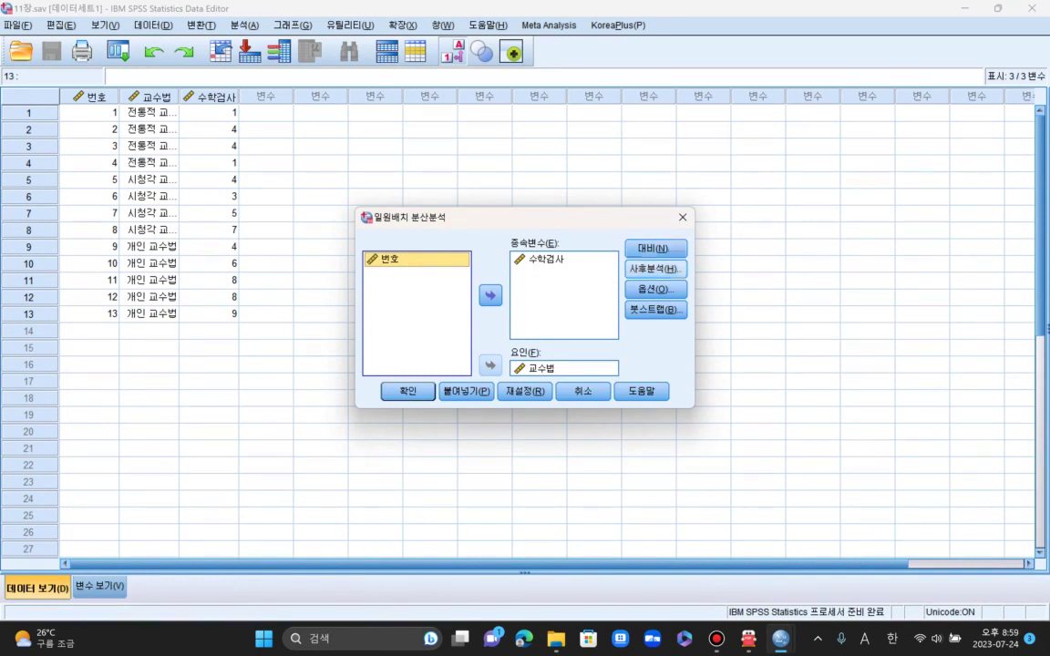
left_click(657, 269)
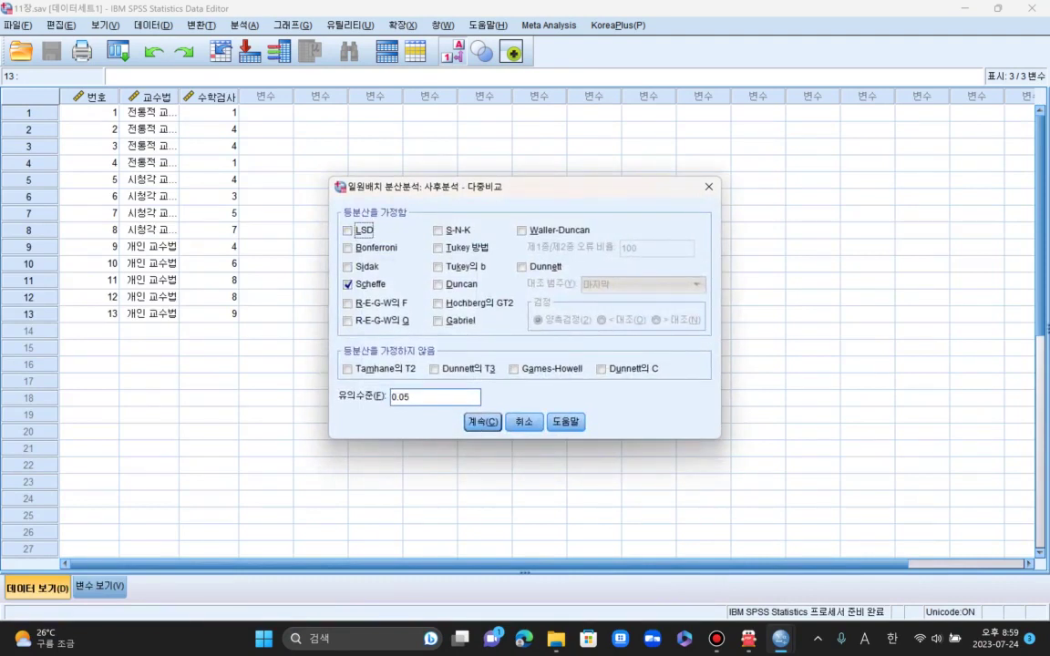
left_click(416, 398)
left_click(482, 422)
left_click(407, 391)
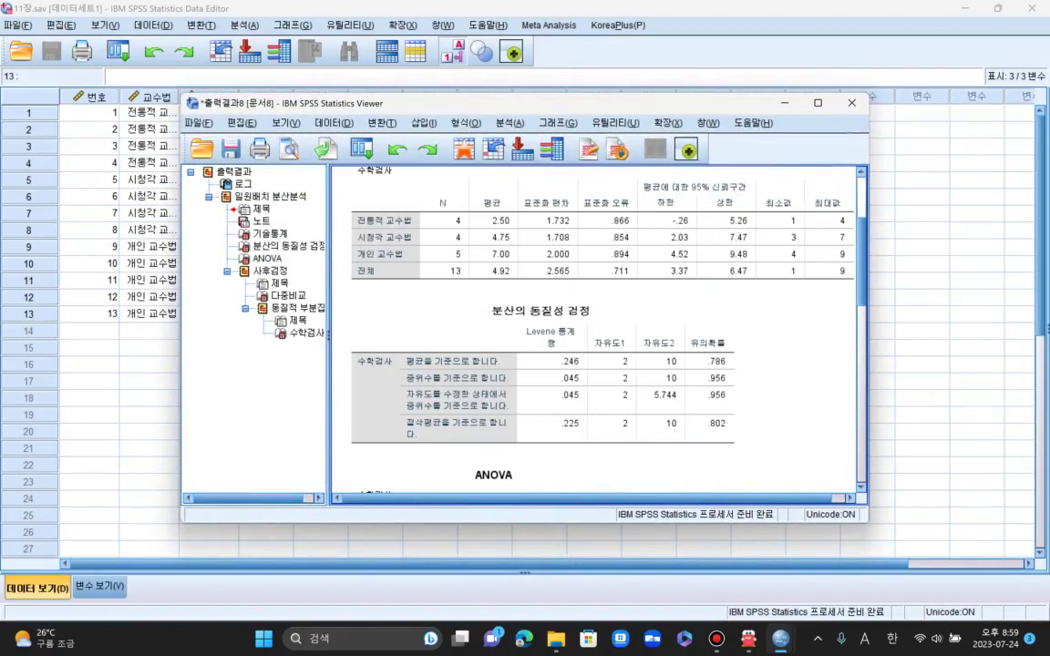
Examine the Scheffe 다중비교 table for differences between each pair of 교수법 groups in the output
scroll(593, 328, "down", 2)
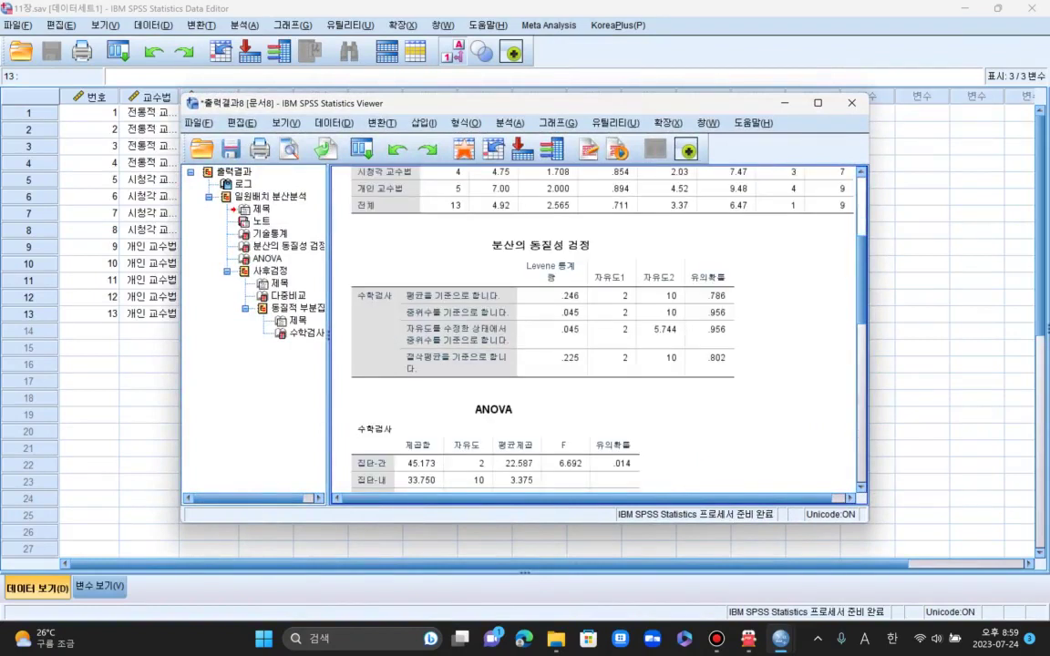
scroll(593, 328, "down", 10)
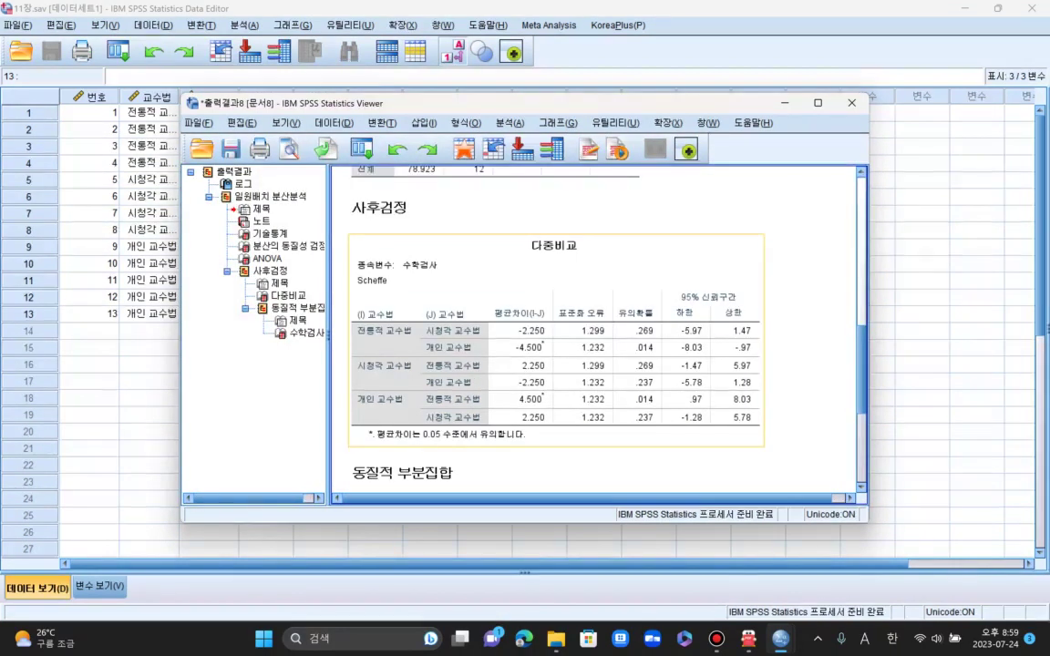
scroll(592, 328, "down", 3)
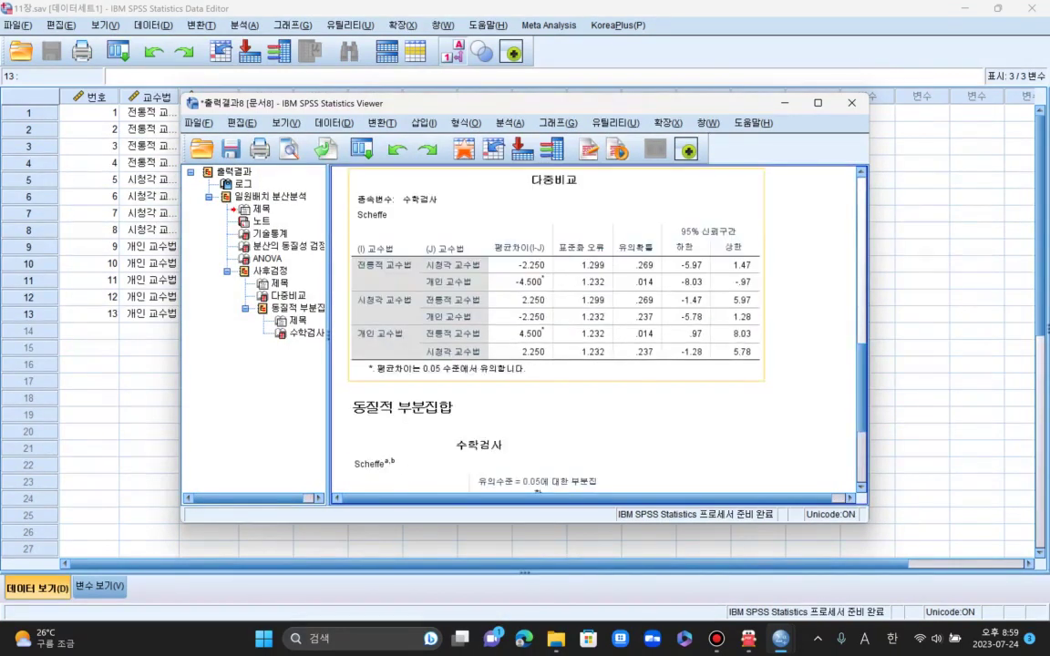
scroll(592, 328, "up", 3)
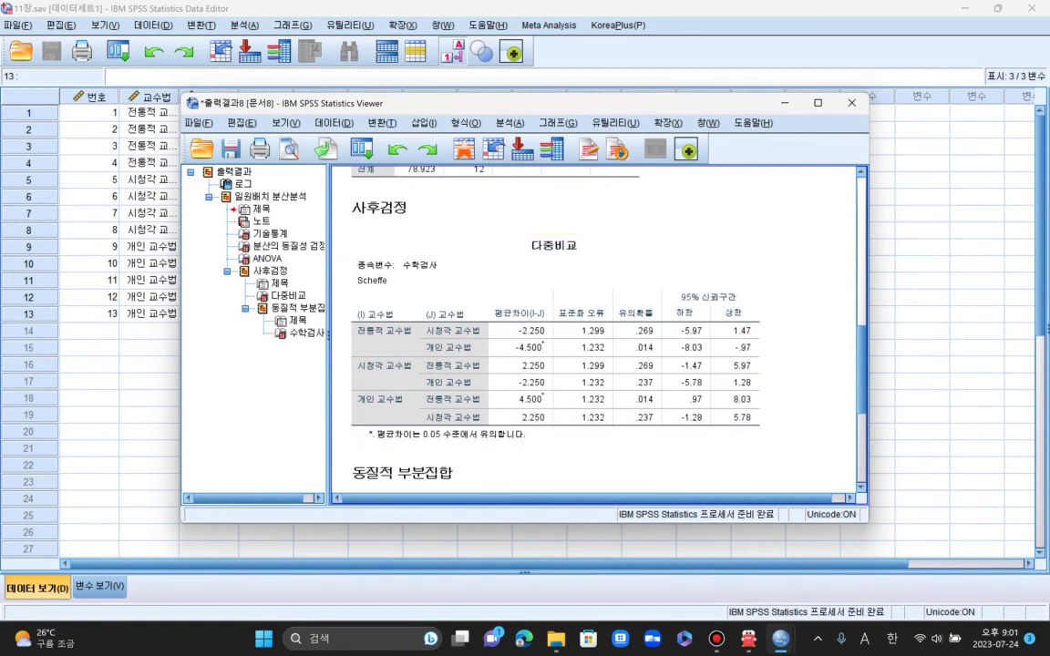
mouse_move(781, 638)
left_click(716, 638)
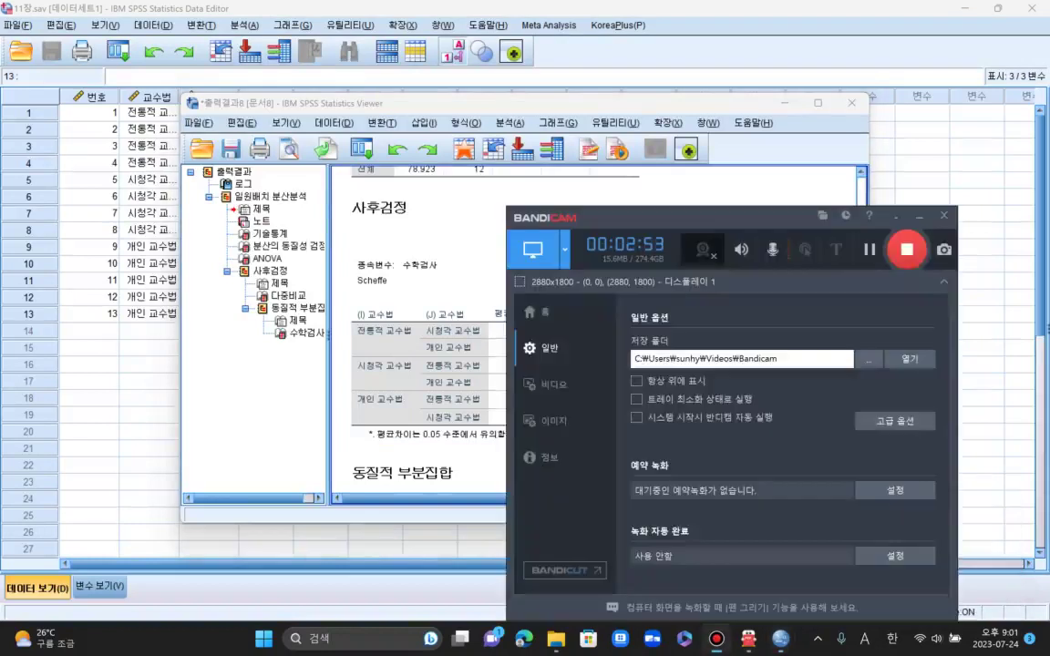